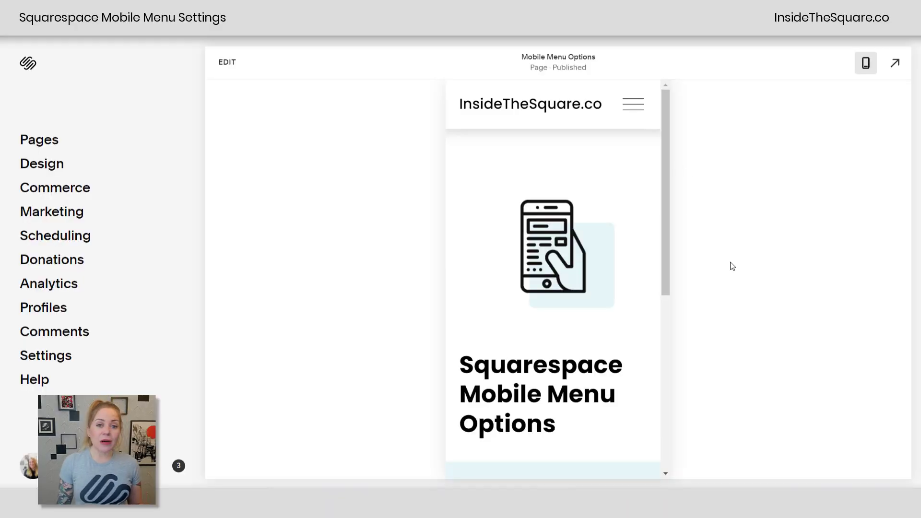
Step: Return the preview to mobile size and open the Site Header editing panel, moving it aside
{"action": "left_click", "coordinate": [865, 68]}
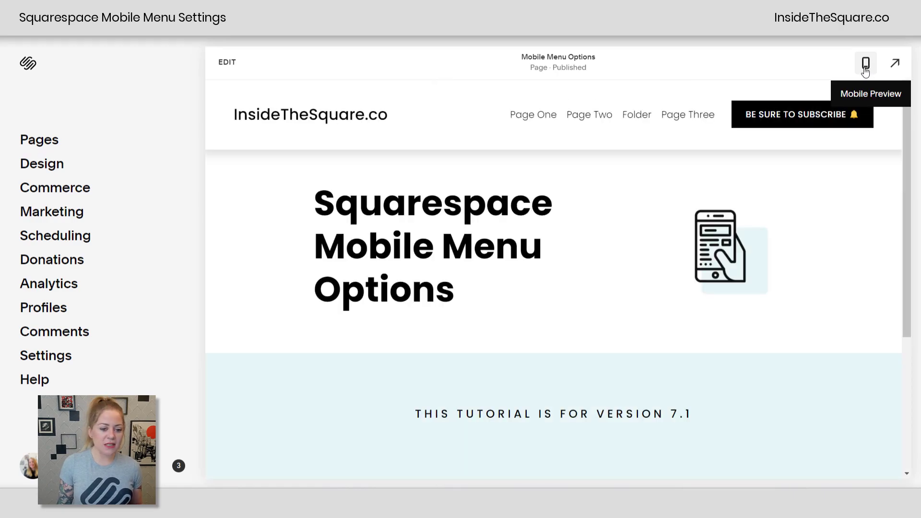
{"action": "left_click", "coordinate": [865, 69]}
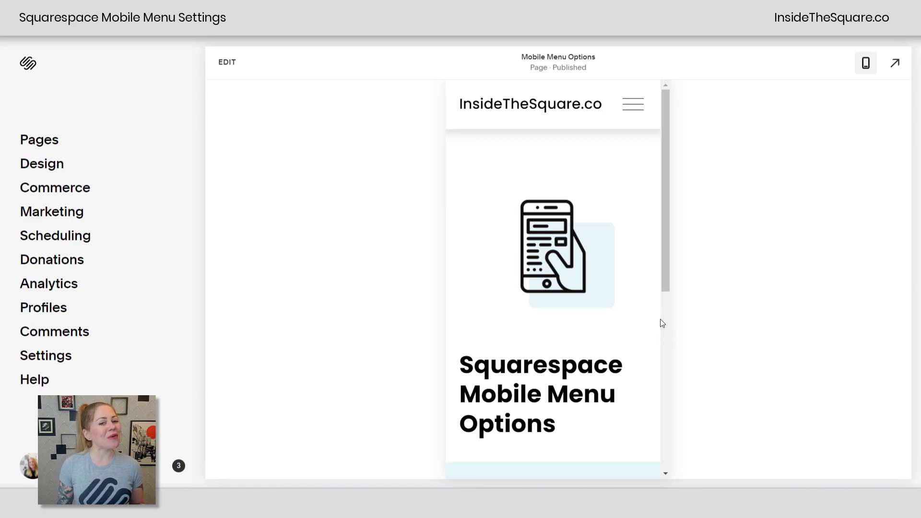
{"action": "left_click", "coordinate": [227, 63]}
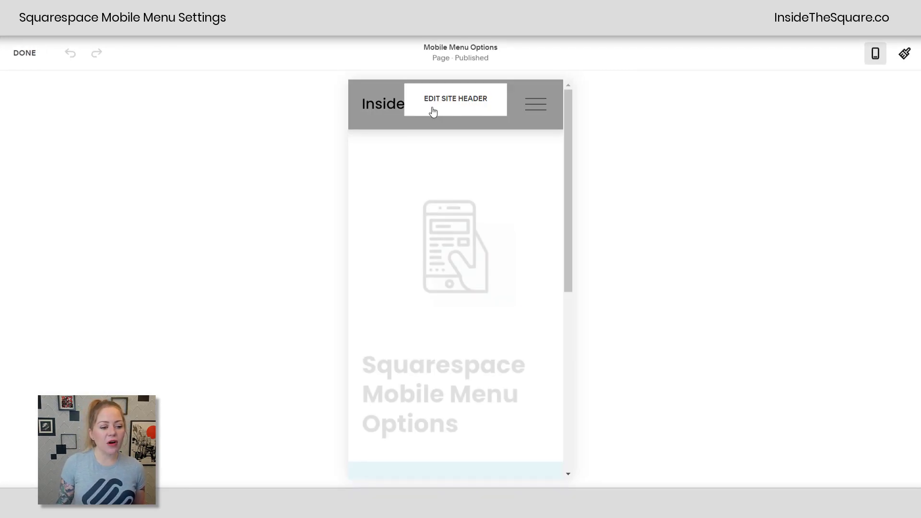
{"action": "left_click", "coordinate": [464, 104]}
{"action": "left_click_drag", "start_coordinate": [795, 141], "coordinate": [712, 116]}
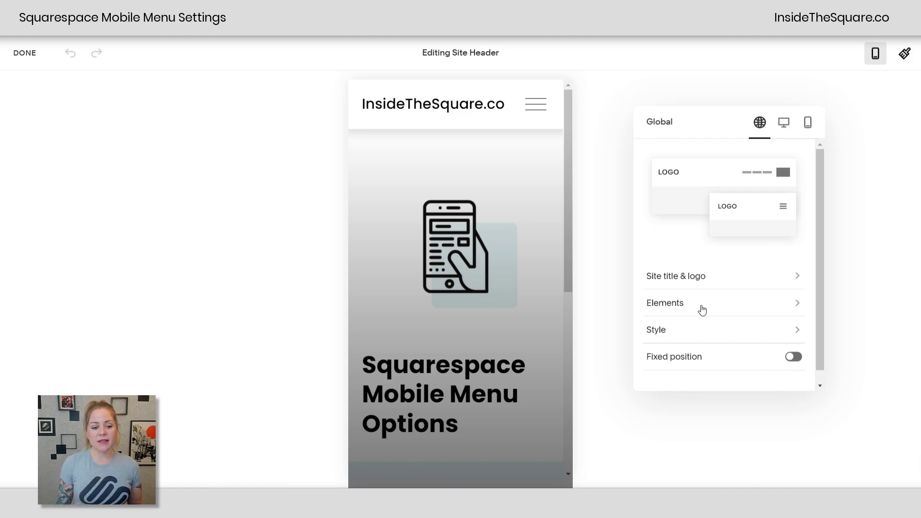
Step: Under the Mobile tab, try the plus, two-line and three-line menu icons, then pick right-aligned lines
{"action": "left_click", "coordinate": [807, 127]}
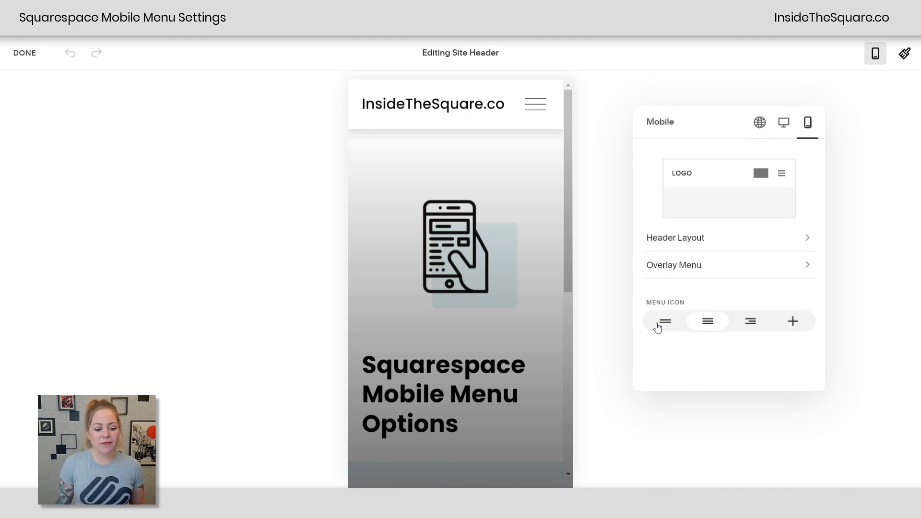
{"action": "left_click", "coordinate": [793, 322]}
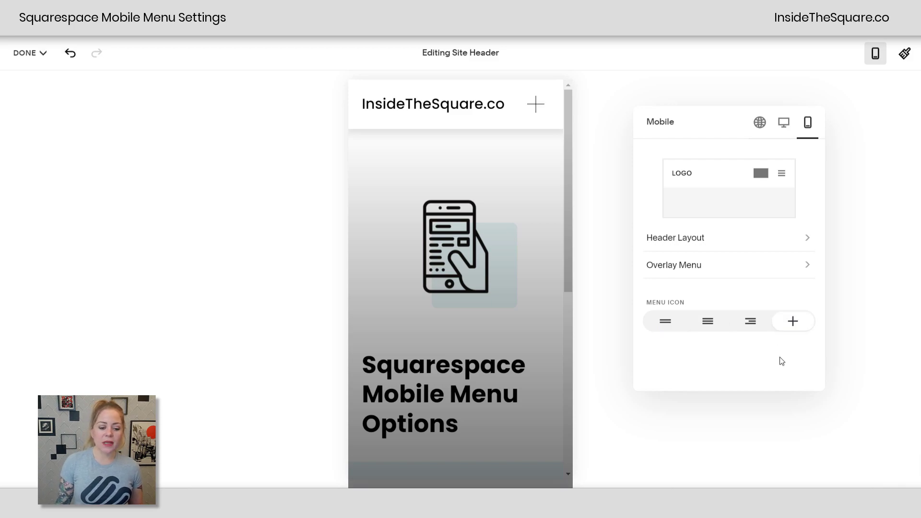
{"action": "left_click", "coordinate": [662, 328]}
{"action": "left_click", "coordinate": [706, 324]}
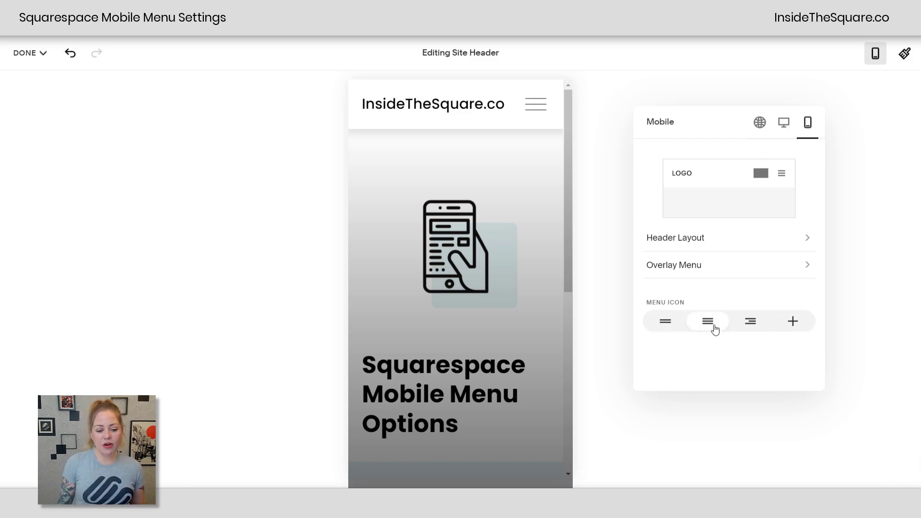
{"action": "left_click", "coordinate": [761, 329]}
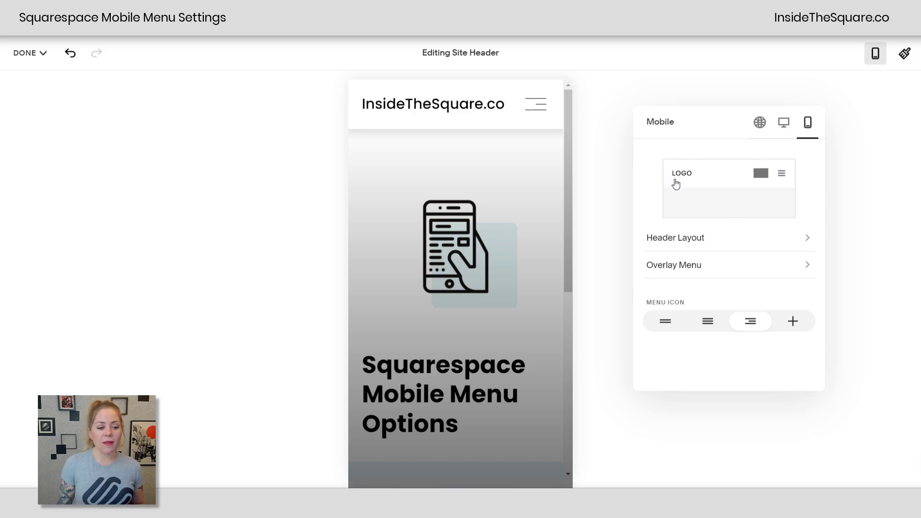
Step: Try the centred-logo, logo-beside-menu, menu-left and logo-far-right mobile header layouts
{"action": "left_click", "coordinate": [743, 243]}
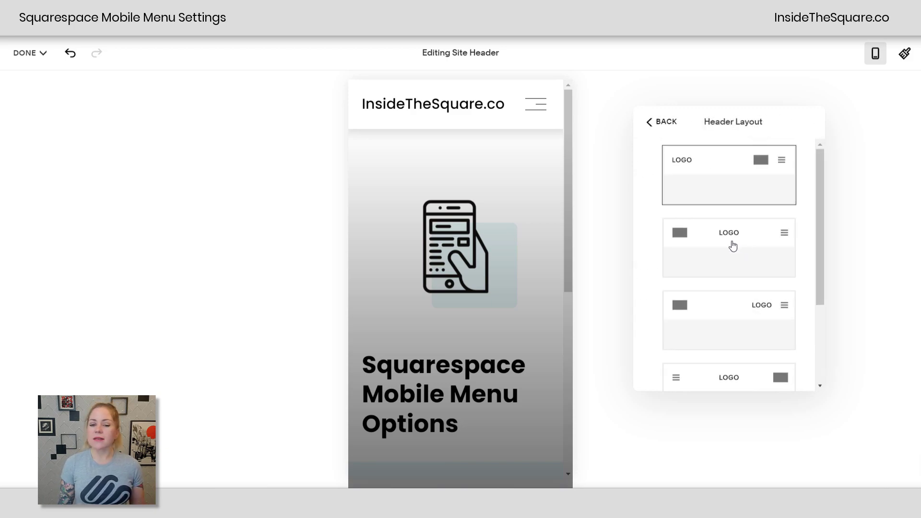
{"action": "left_click", "coordinate": [755, 252]}
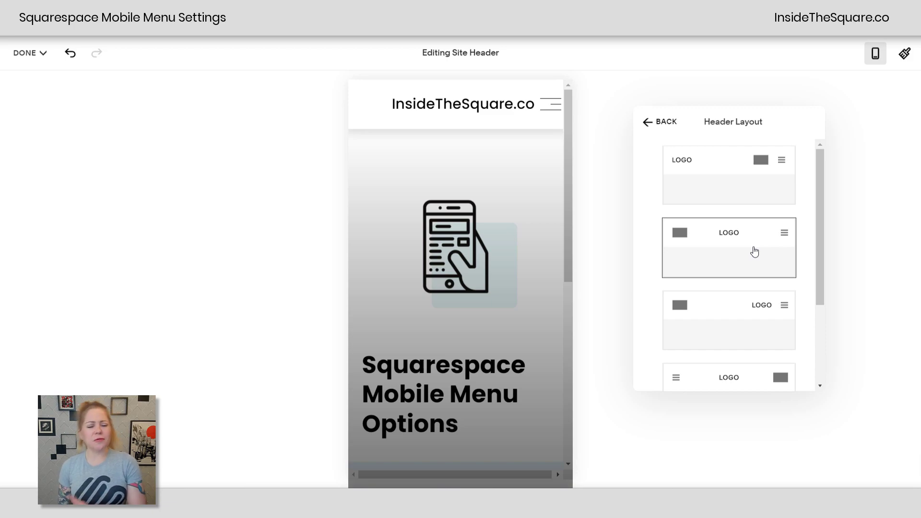
{"action": "left_click", "coordinate": [743, 324]}
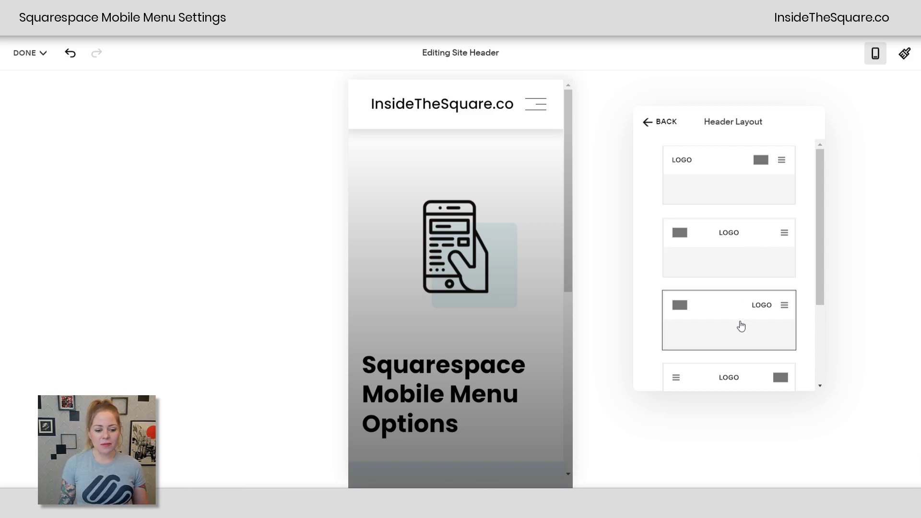
{"action": "scroll", "coordinate": [741, 326], "scroll_direction": "down", "scroll_amount": 1}
{"action": "left_click", "coordinate": [741, 326]}
{"action": "scroll", "coordinate": [741, 327], "scroll_direction": "down", "scroll_amount": 1}
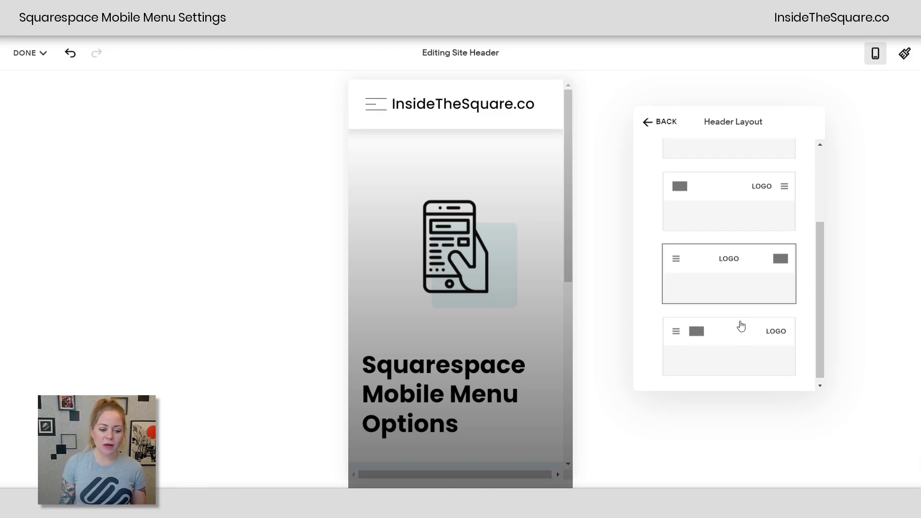
{"action": "left_click", "coordinate": [741, 326]}
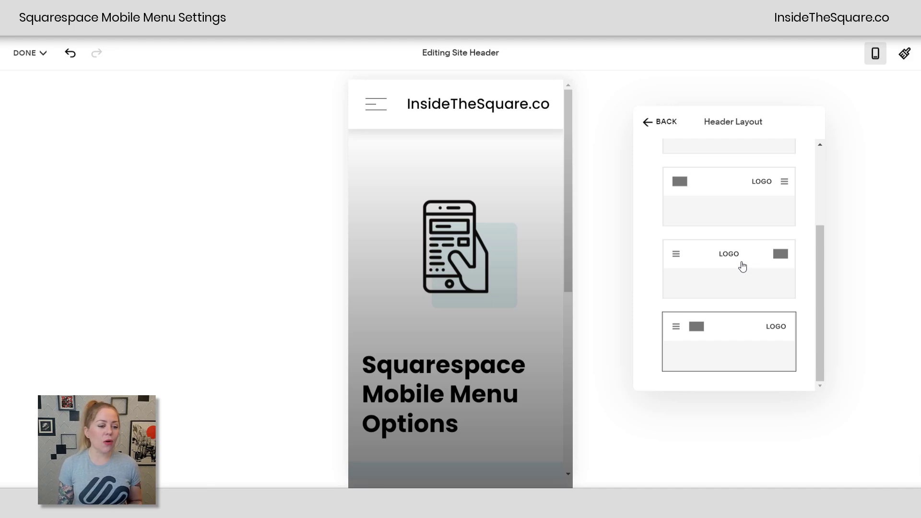
Step: Try the remaining layouts, then settle on logo left with the menu icon at right
{"action": "left_click", "coordinate": [741, 267]}
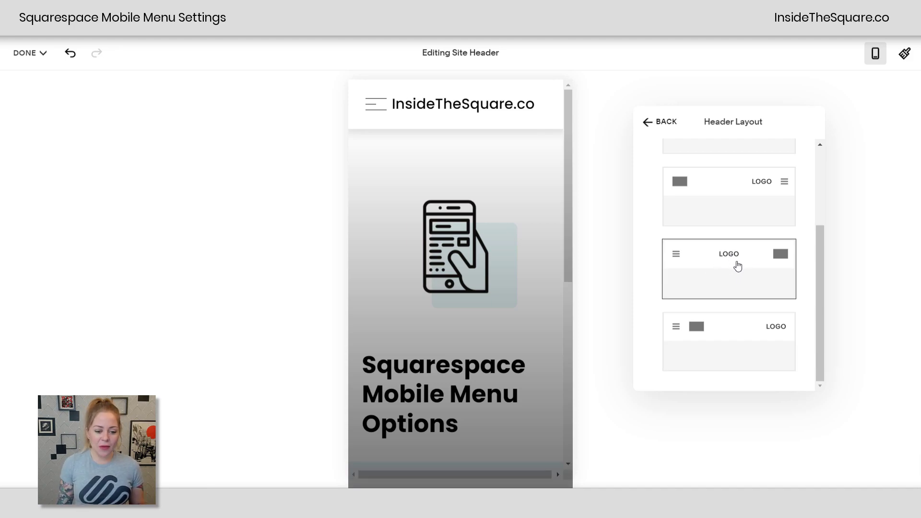
{"action": "scroll", "coordinate": [736, 261], "scroll_direction": "up", "scroll_amount": 2}
{"action": "left_click", "coordinate": [725, 253]}
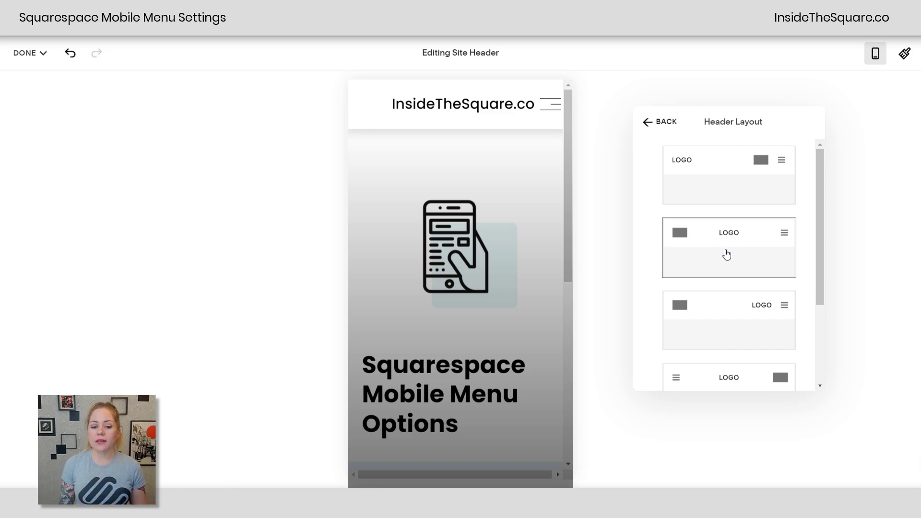
{"action": "scroll", "coordinate": [741, 264], "scroll_direction": "down", "scroll_amount": 2}
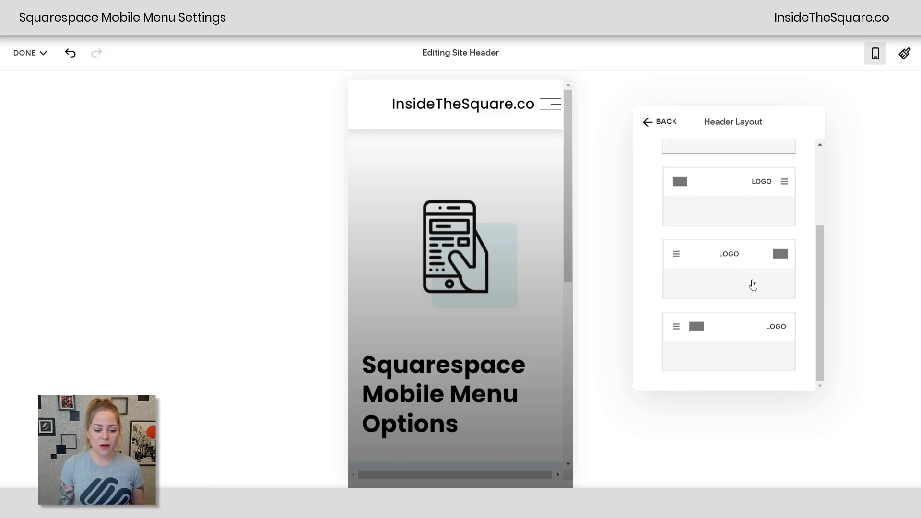
{"action": "left_click", "coordinate": [736, 289]}
{"action": "scroll", "coordinate": [722, 328], "scroll_direction": "up", "scroll_amount": 2}
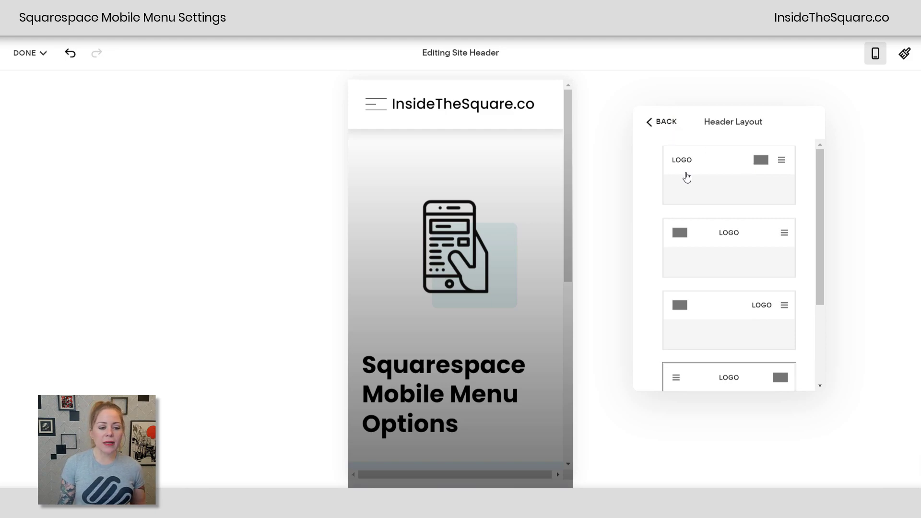
{"action": "left_click", "coordinate": [686, 177]}
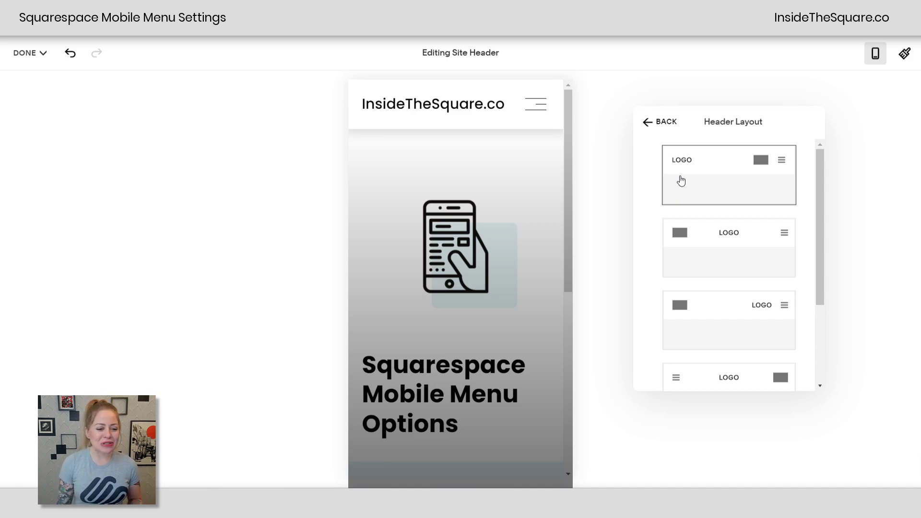
{"action": "left_click", "coordinate": [648, 124]}
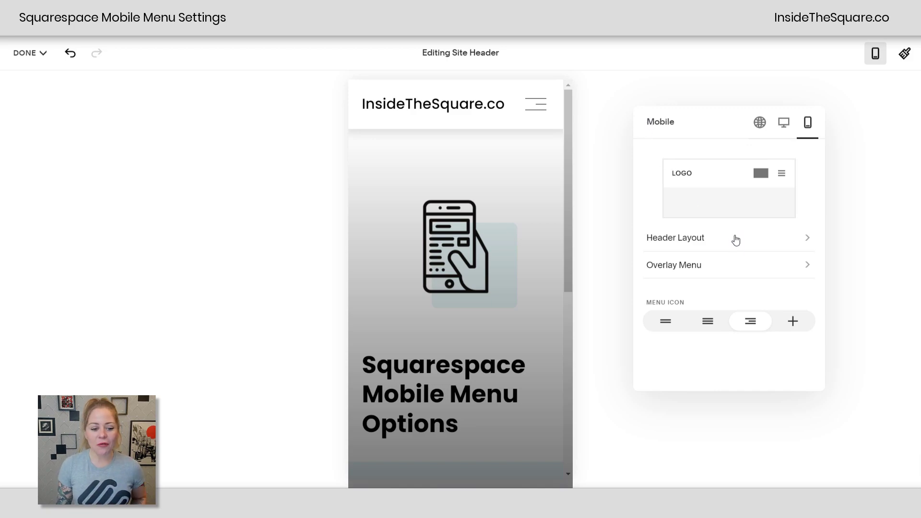
Step: Right-align the overlay menu links after briefly trying centred
{"action": "left_click", "coordinate": [726, 272]}
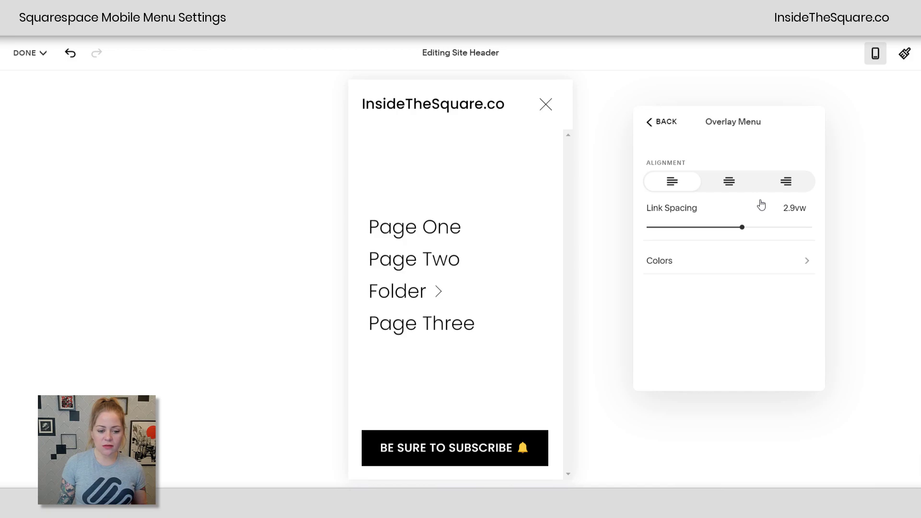
{"action": "left_click", "coordinate": [726, 192]}
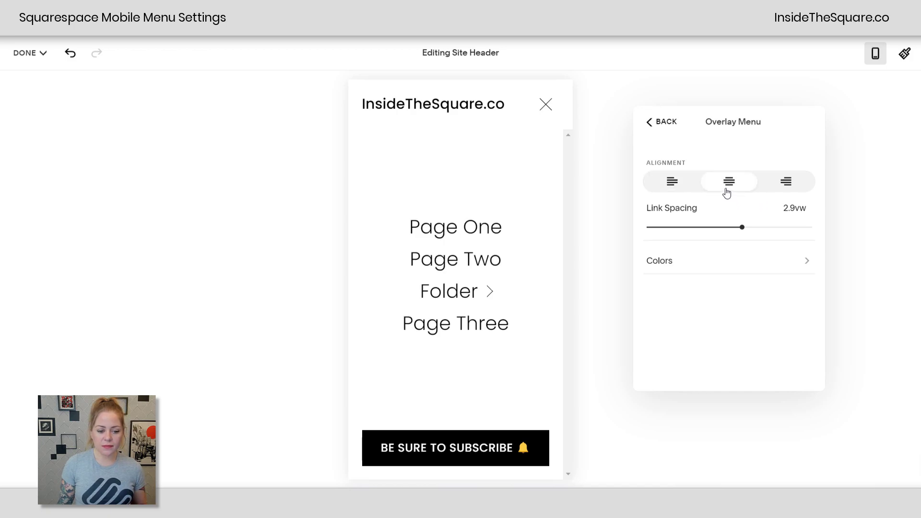
{"action": "left_click", "coordinate": [790, 185]}
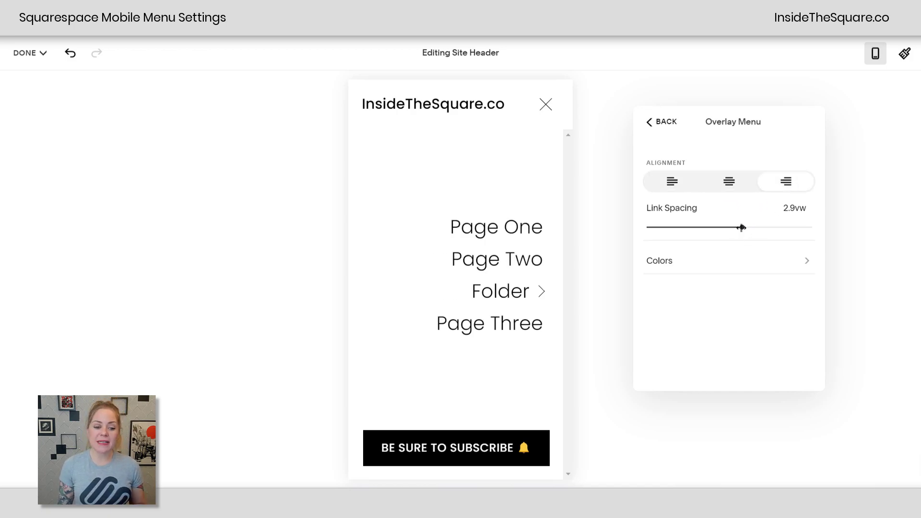
Step: Adjust the overlay Link Spacing, settling on 4.4vw
{"action": "left_click_drag", "start_coordinate": [741, 226], "coordinate": [801, 231]}
{"action": "left_click_drag", "start_coordinate": [684, 233], "coordinate": [803, 227]}
{"action": "left_click_drag", "start_coordinate": [672, 248], "coordinate": [779, 214]}
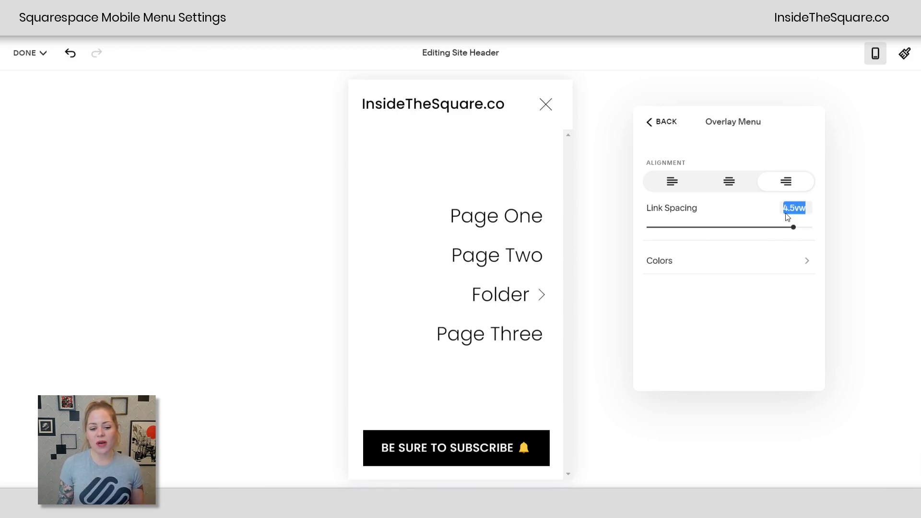
{"action": "left_click", "coordinate": [794, 208]}
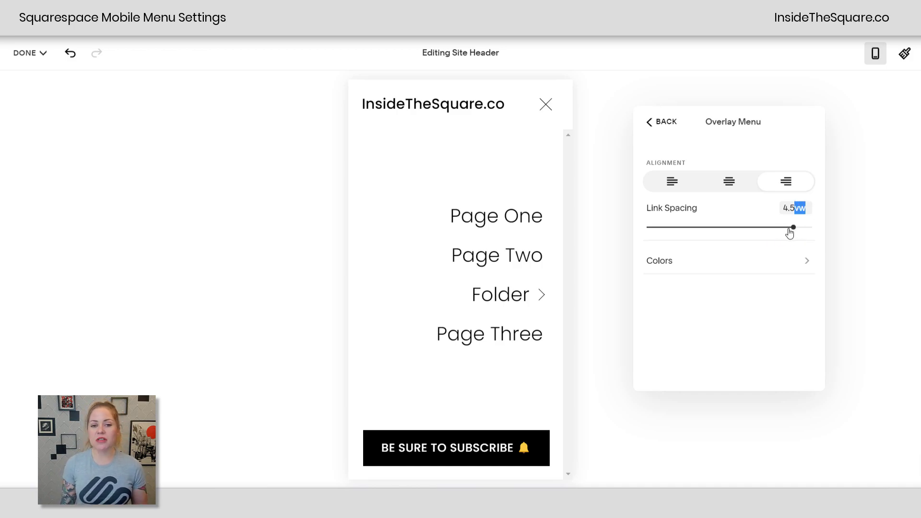
{"action": "left_click", "coordinate": [657, 228]}
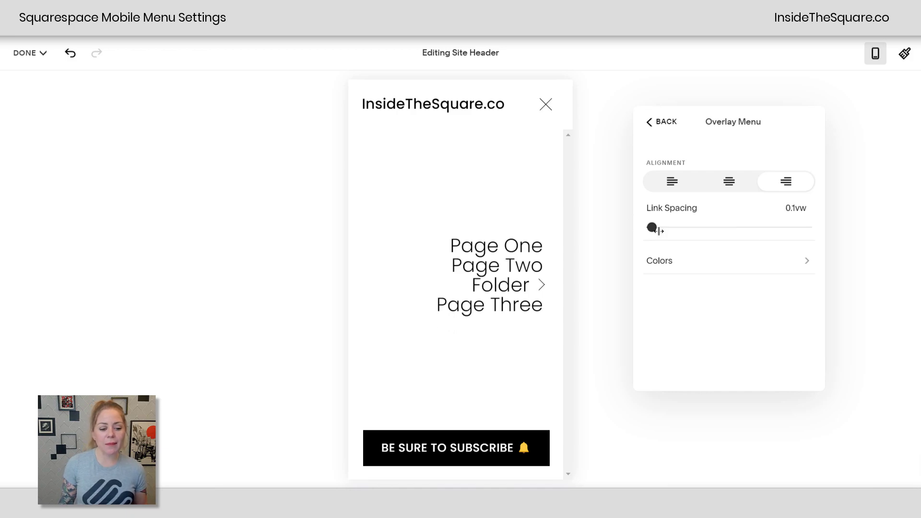
{"action": "left_click_drag", "start_coordinate": [723, 228], "coordinate": [789, 226]}
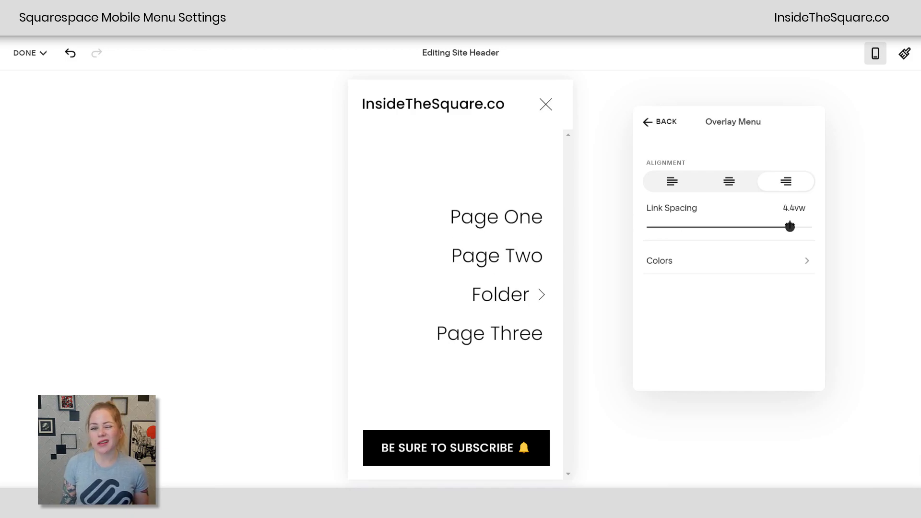
Step: Try Bright 1 and Darkest 1 on the overlay, then apply the Bright 2 theme
{"action": "left_click", "coordinate": [720, 271]}
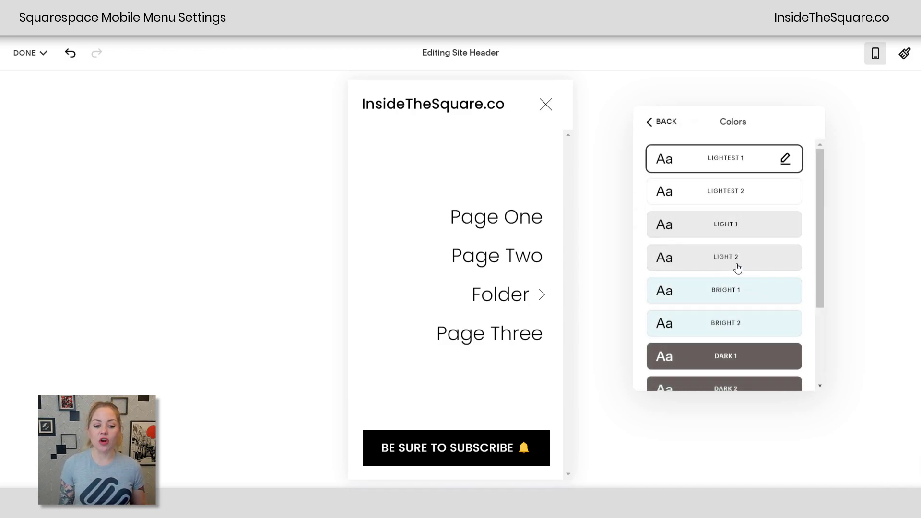
{"action": "left_click", "coordinate": [764, 294]}
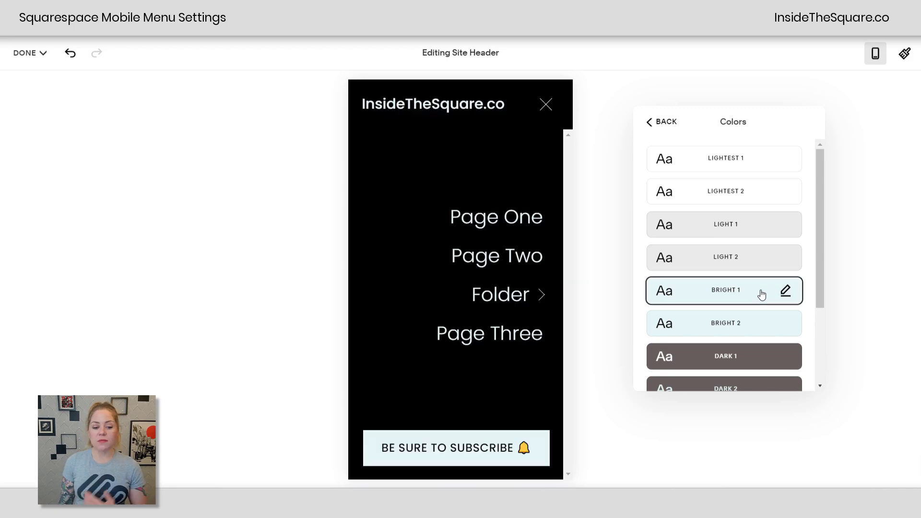
{"action": "scroll", "coordinate": [763, 302], "scroll_direction": "down", "scroll_amount": 3}
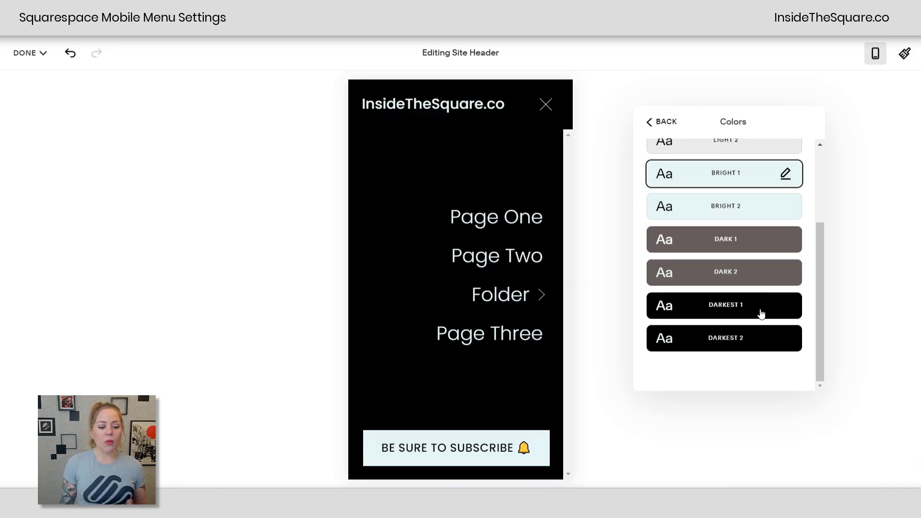
{"action": "left_click", "coordinate": [762, 313]}
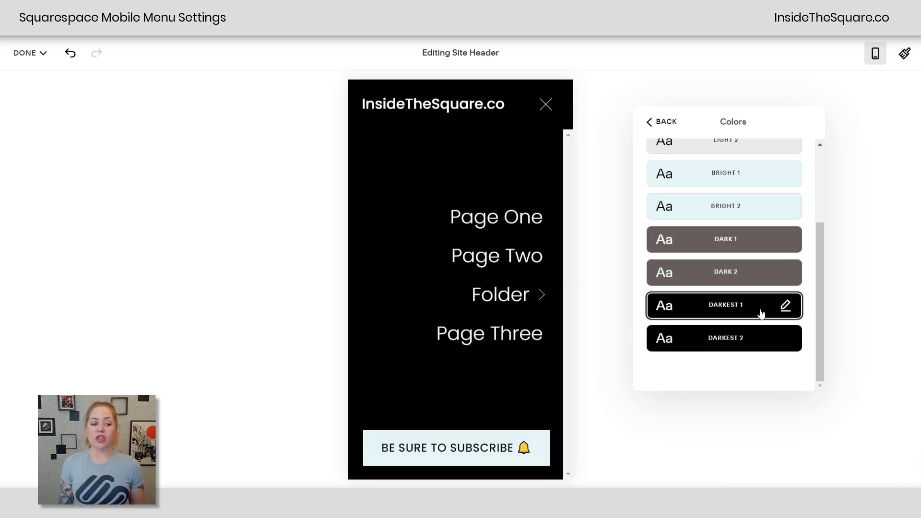
{"action": "left_click", "coordinate": [761, 213]}
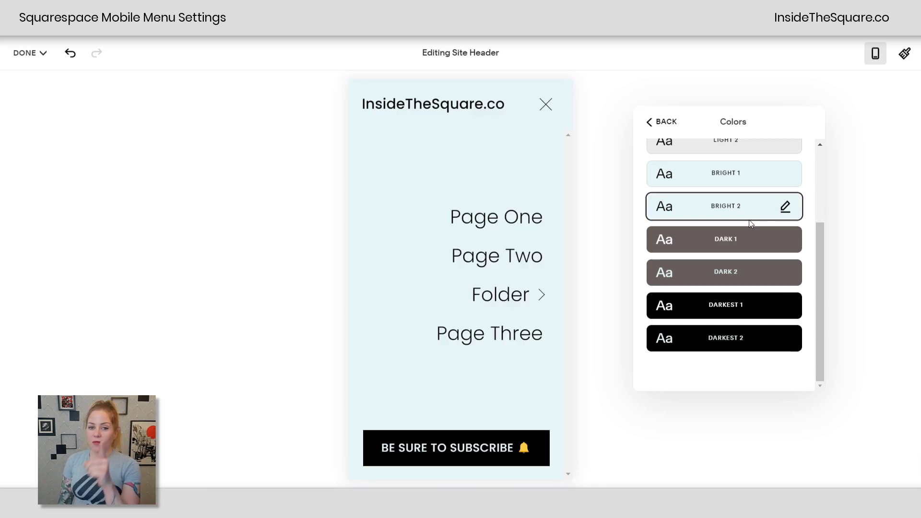
Step: Open the Bright 2 theme's colour editor from Site Styles > Colors
{"action": "left_click", "coordinate": [904, 54]}
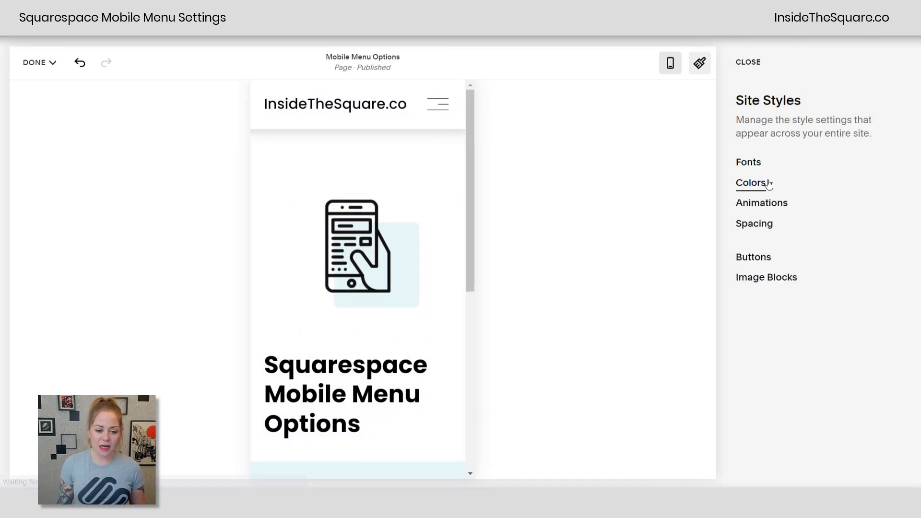
{"action": "left_click", "coordinate": [767, 183]}
{"action": "scroll", "coordinate": [806, 278], "scroll_direction": "down", "scroll_amount": 3}
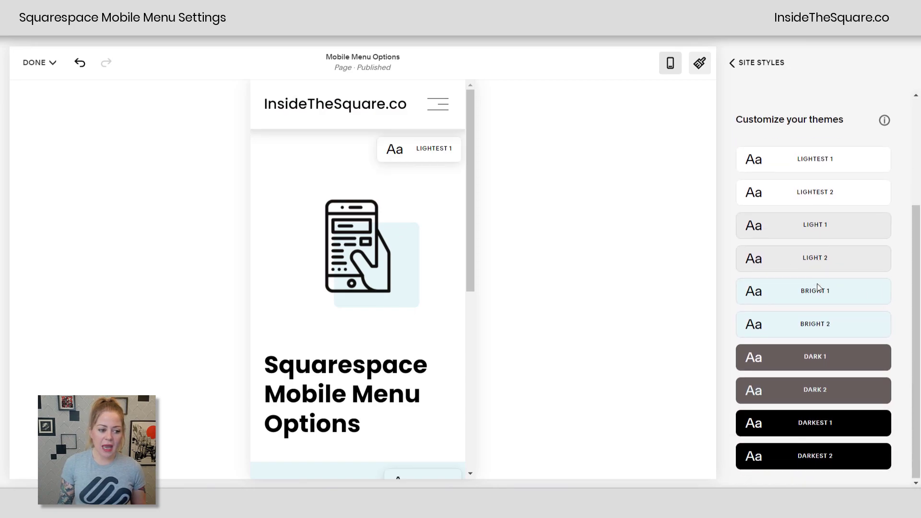
{"action": "mouse_move", "coordinate": [799, 296]}
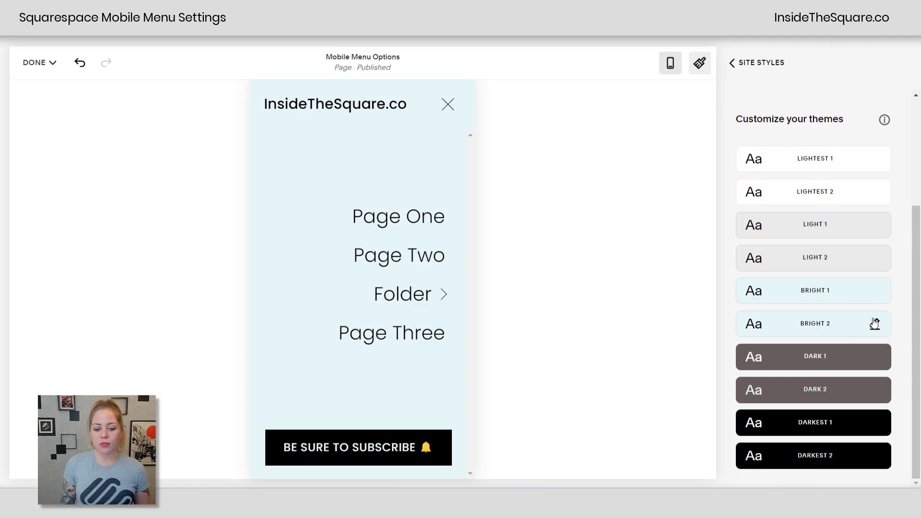
{"action": "left_click", "coordinate": [874, 324]}
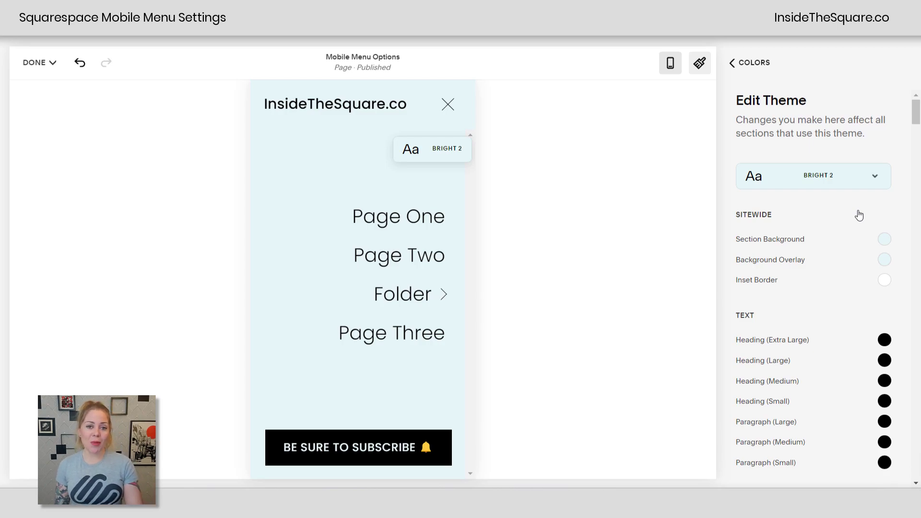
Step: Search the page for 'menu' to jump to the Menu Overlay colours
{"action": "key", "text": "ctrl+f"}
{"action": "type", "text": "menu"}
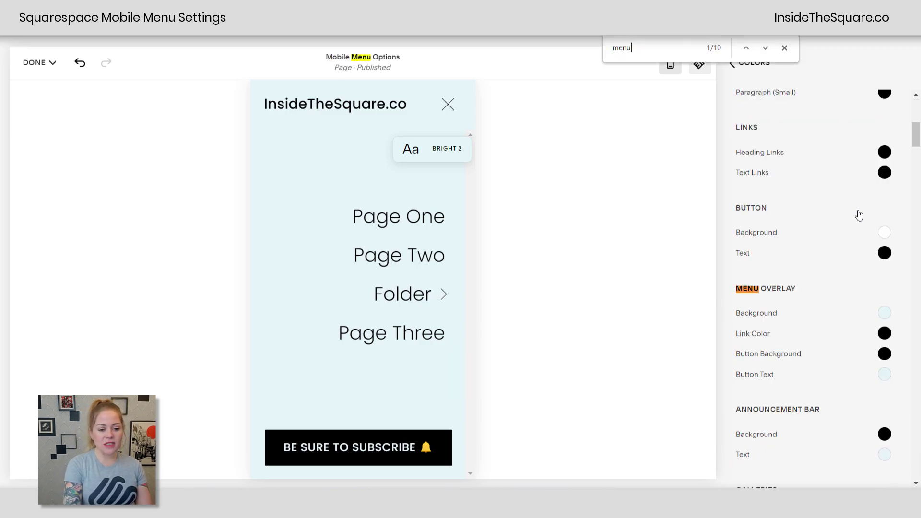
{"action": "left_click", "coordinate": [784, 48]}
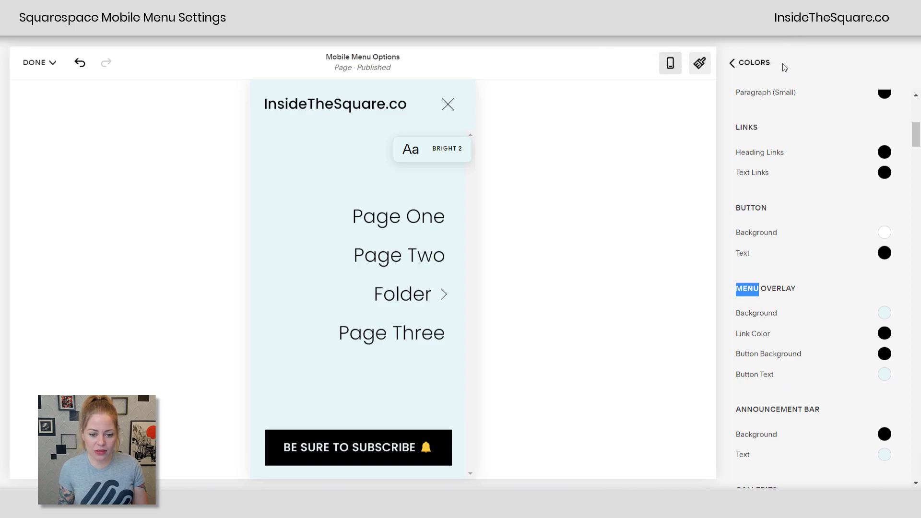
Step: Set the Bright 2 Menu Overlay background to custom purple hsl(270, 80%, 71%)
{"action": "left_click", "coordinate": [816, 291]}
{"action": "scroll", "coordinate": [816, 290], "scroll_direction": "down", "scroll_amount": 3}
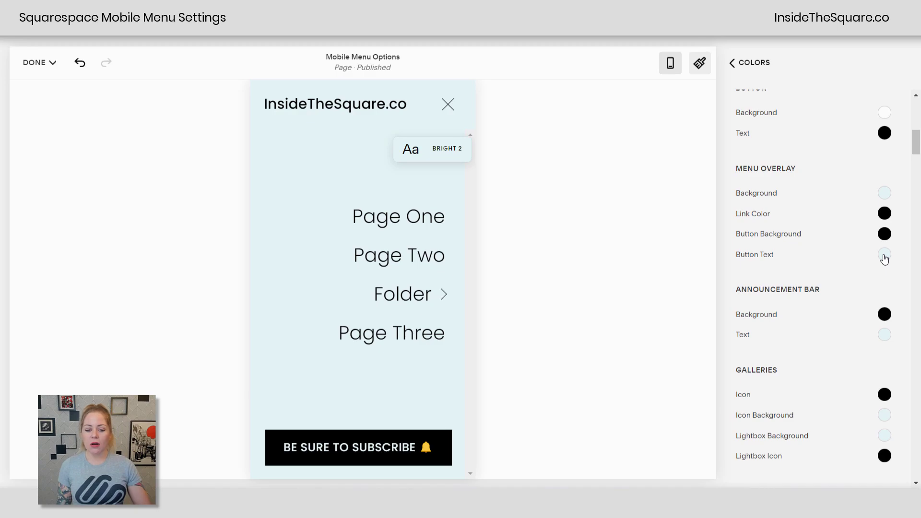
{"action": "left_click", "coordinate": [884, 255]}
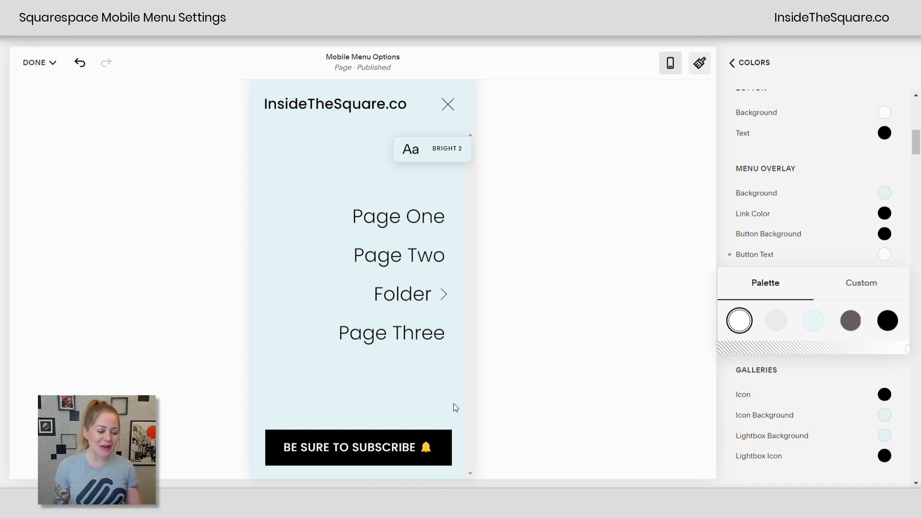
{"action": "left_click", "coordinate": [908, 264]}
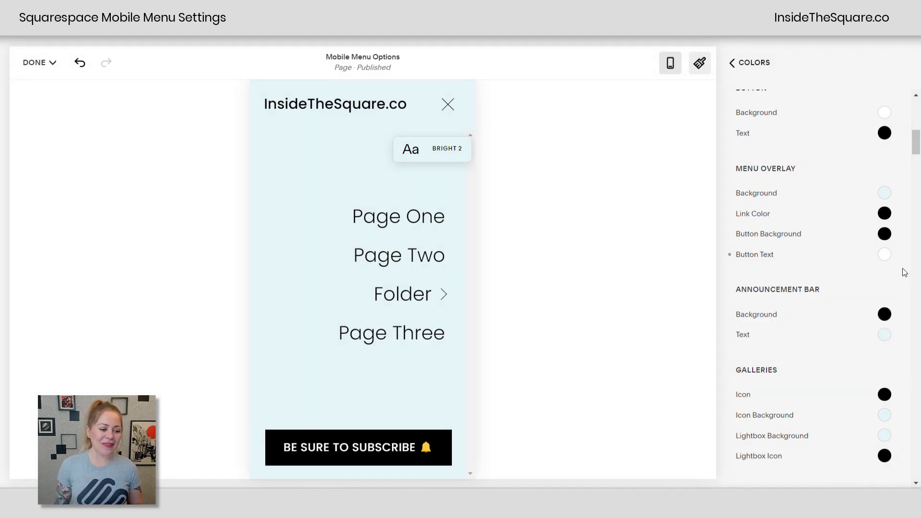
{"action": "left_click", "coordinate": [885, 195]}
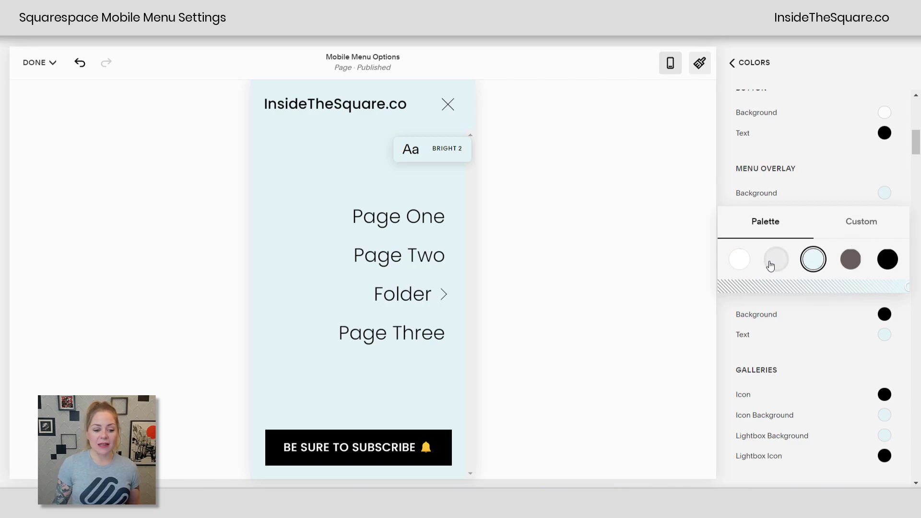
{"action": "left_click", "coordinate": [778, 266]}
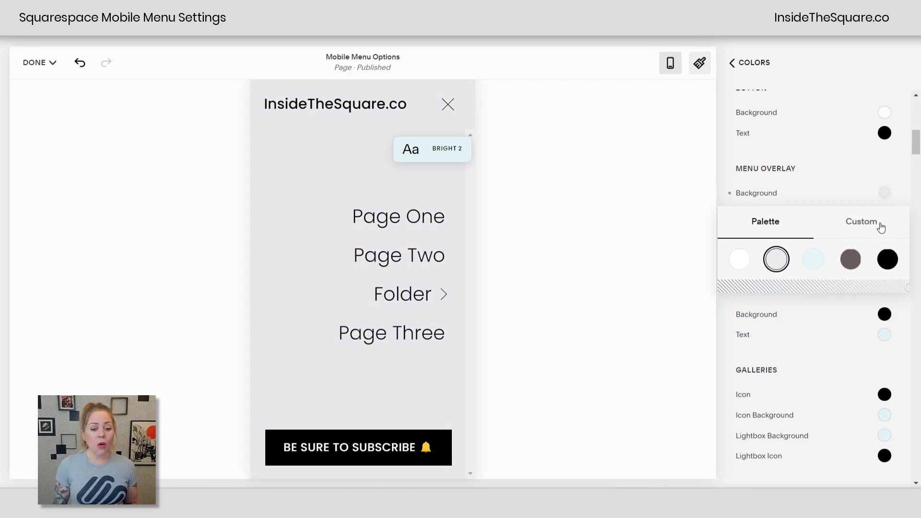
{"action": "left_click", "coordinate": [882, 225]}
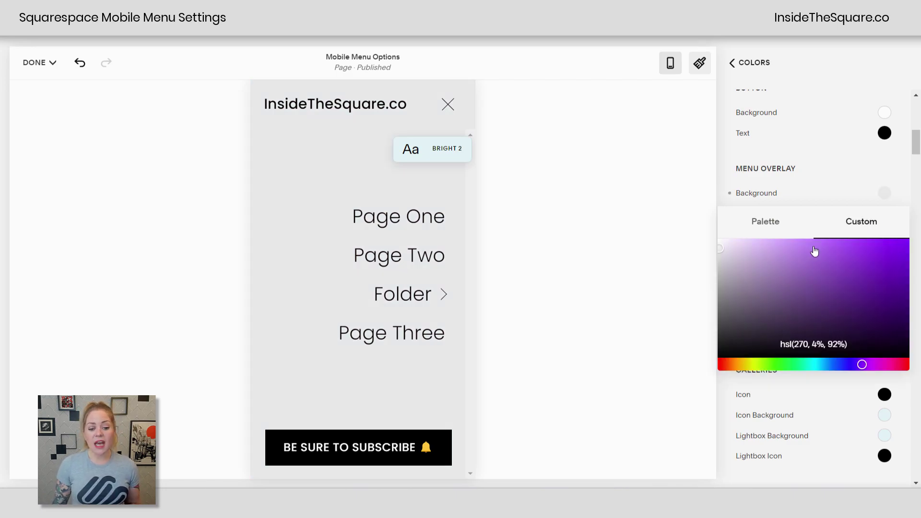
{"action": "left_click", "coordinate": [820, 290]}
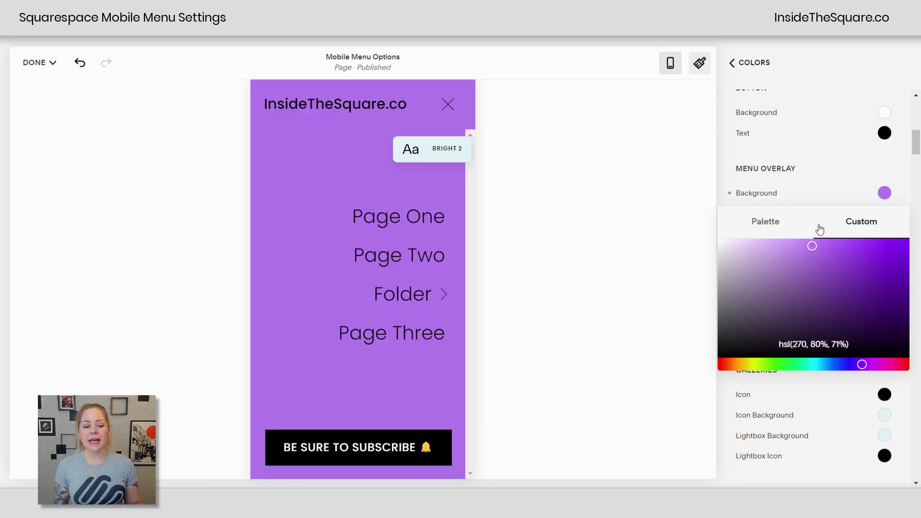
{"action": "left_click_drag", "start_coordinate": [798, 170], "coordinate": [735, 172]}
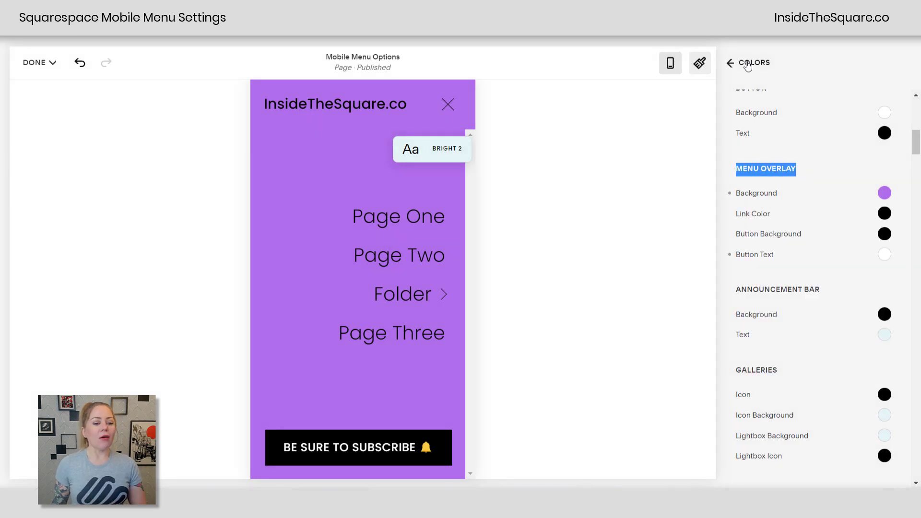
Step: Back out of the theme colours and close the Site Styles panel
{"action": "left_click", "coordinate": [732, 63]}
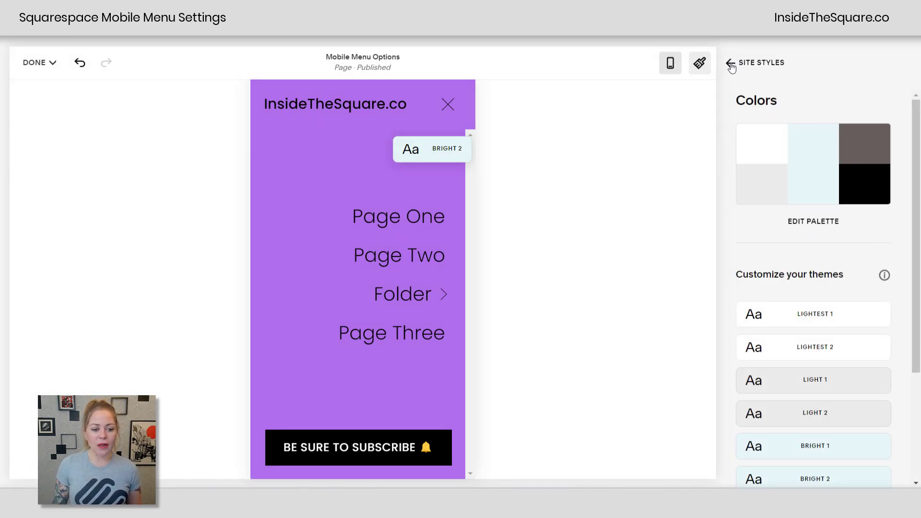
{"action": "left_click", "coordinate": [731, 64]}
{"action": "left_click", "coordinate": [749, 64]}
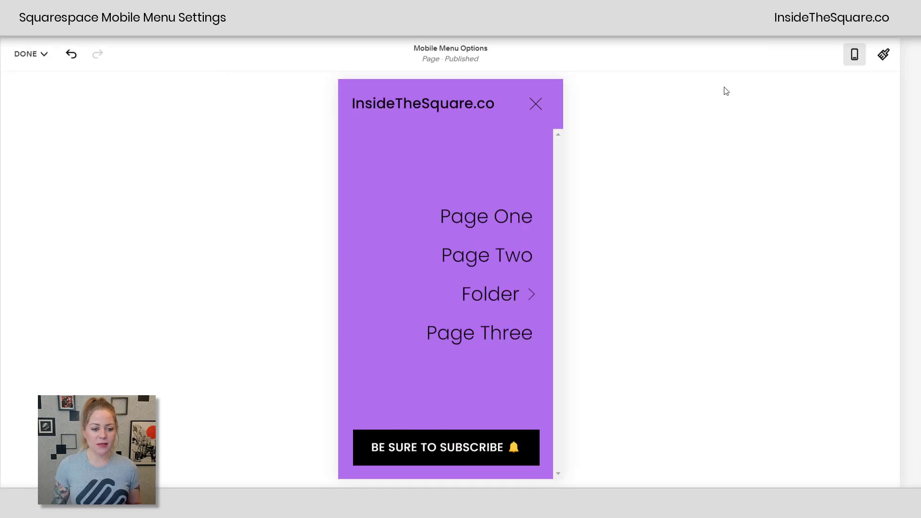
Step: Save the changes and exit the editor
{"action": "mouse_move", "coordinate": [28, 55]}
{"action": "left_click", "coordinate": [33, 75]}
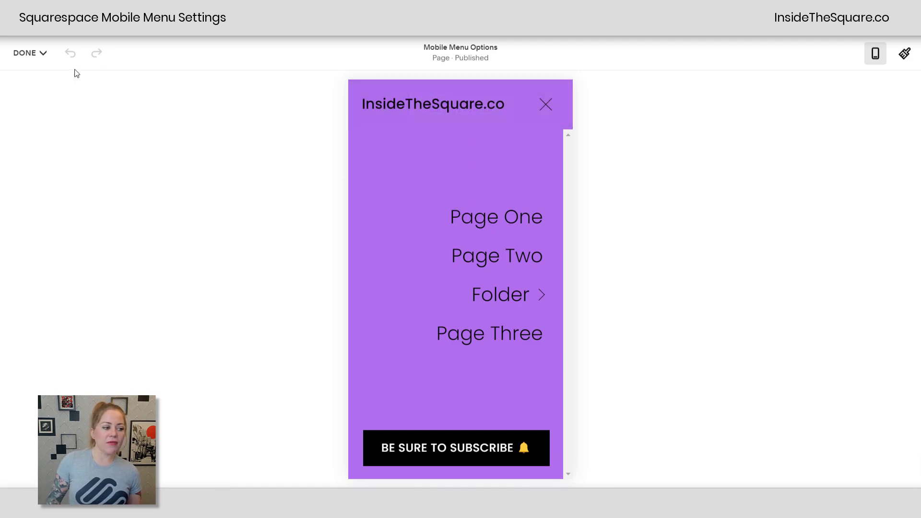
{"action": "left_click", "coordinate": [24, 54]}
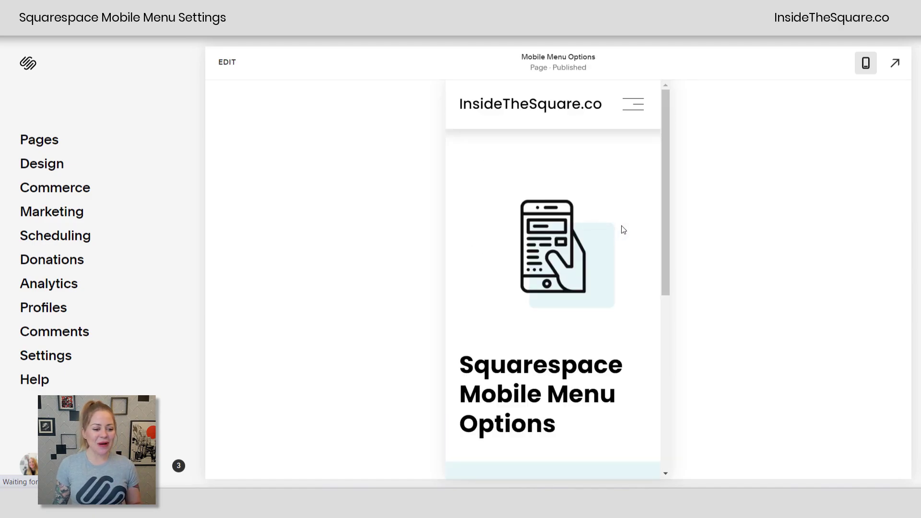
Step: Reopen the site header editor and set the mobile menu icon to a plus
{"action": "left_click", "coordinate": [222, 69]}
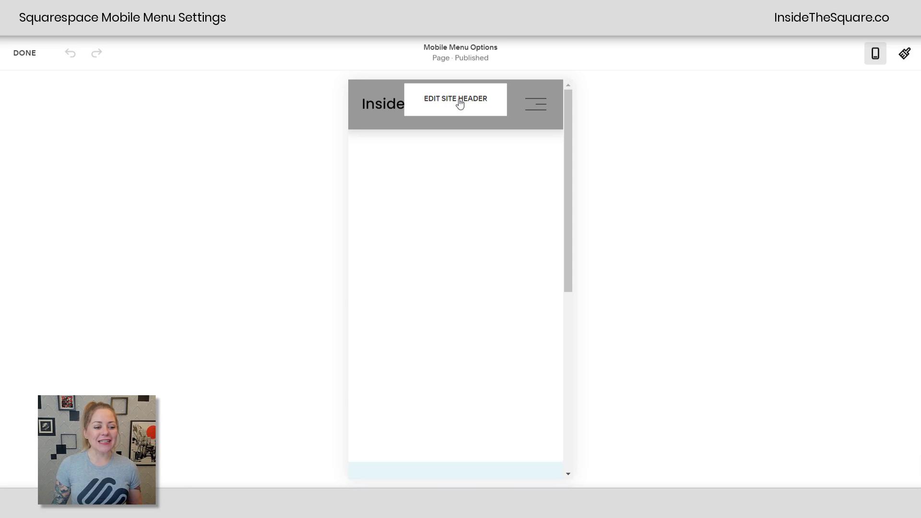
{"action": "left_click", "coordinate": [459, 100]}
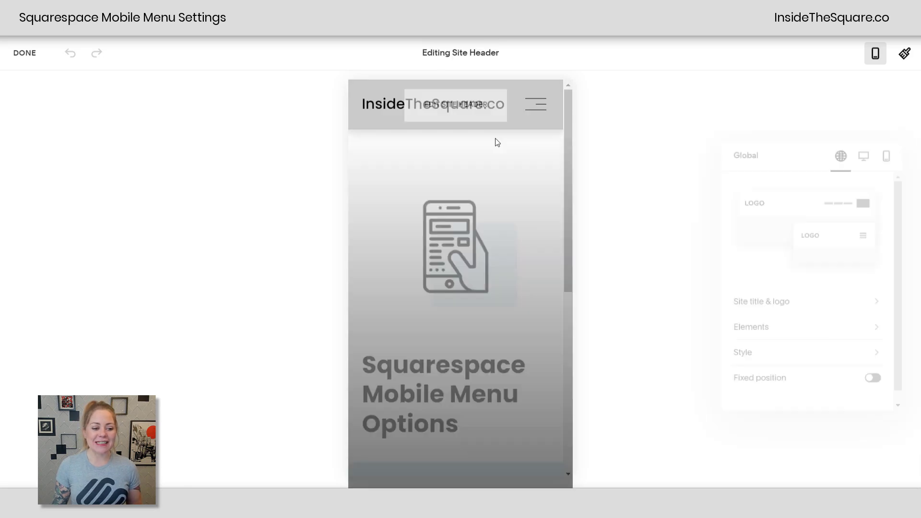
{"action": "left_click", "coordinate": [890, 150]}
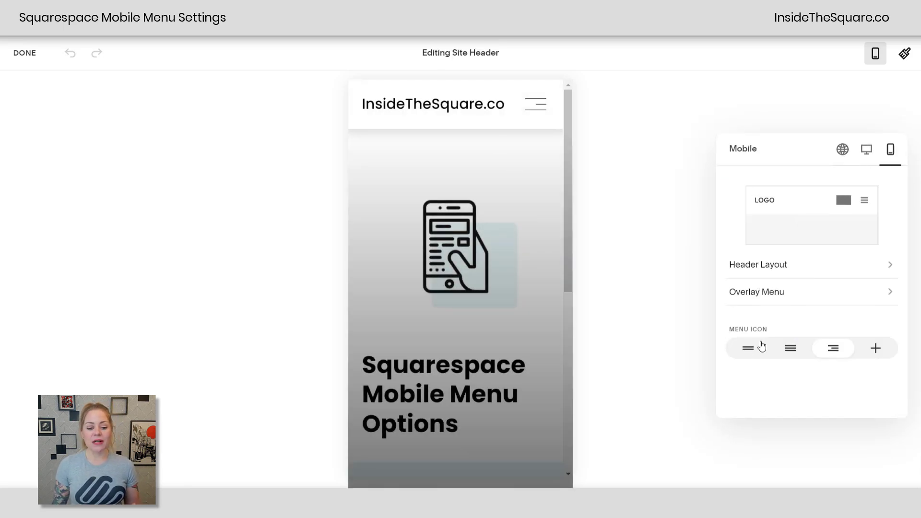
{"action": "left_click", "coordinate": [874, 351]}
Step: Choose the menu-left, logo-centred mobile header layout so the icon precedes the title
{"action": "left_click", "coordinate": [842, 275]}
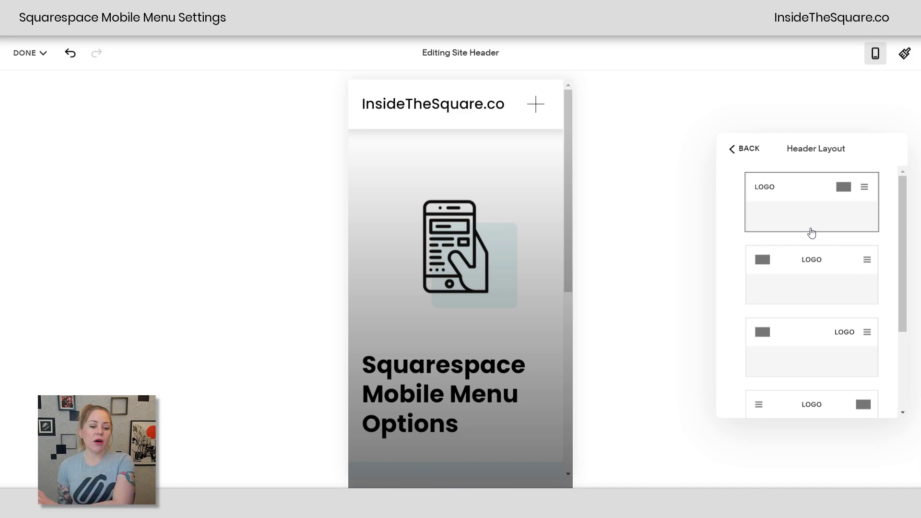
{"action": "scroll", "coordinate": [810, 233], "scroll_direction": "down", "scroll_amount": 3}
{"action": "left_click", "coordinate": [777, 296]}
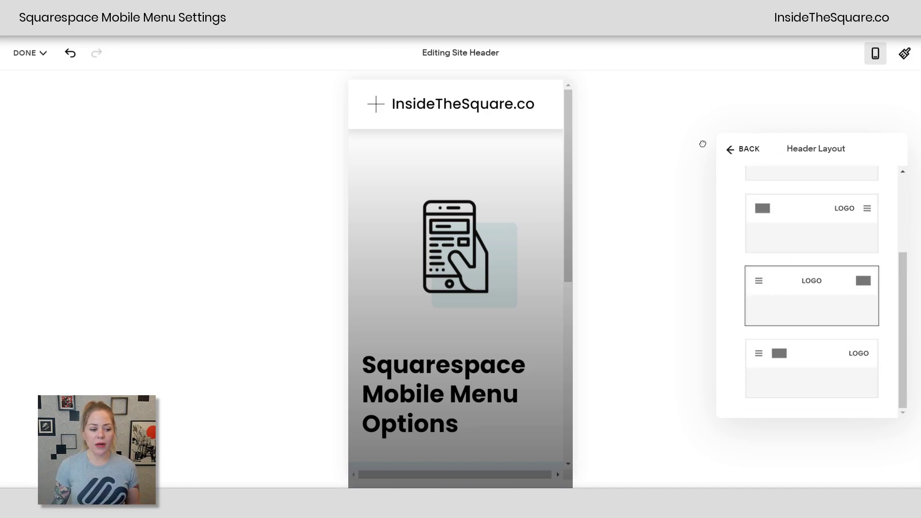
{"action": "left_click", "coordinate": [749, 149]}
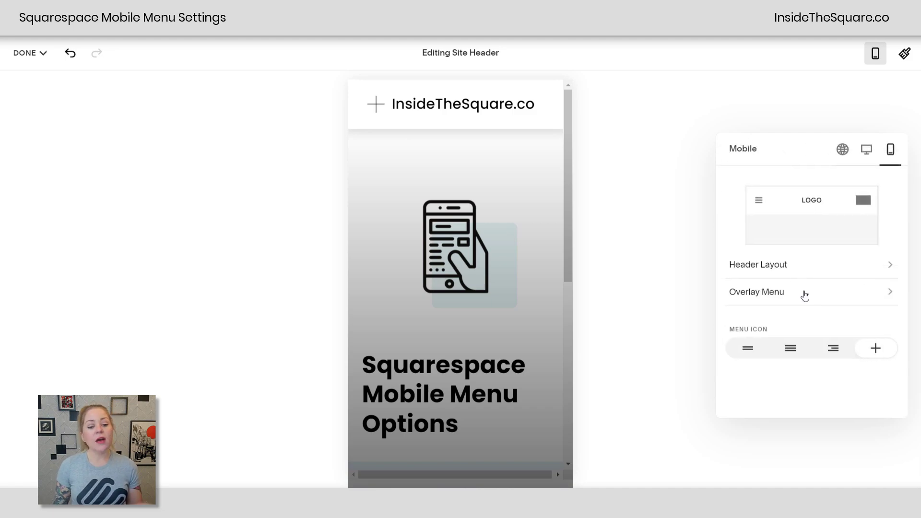
Step: Tighten the overlay menu link spacing to 3.4vw and bring up its colour themes
{"action": "left_click", "coordinate": [805, 294]}
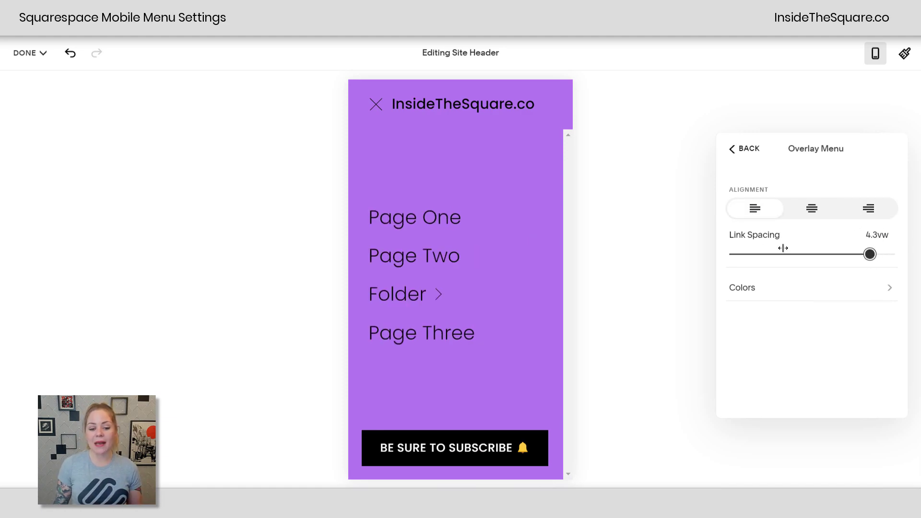
{"action": "left_click_drag", "start_coordinate": [865, 254], "coordinate": [840, 254]}
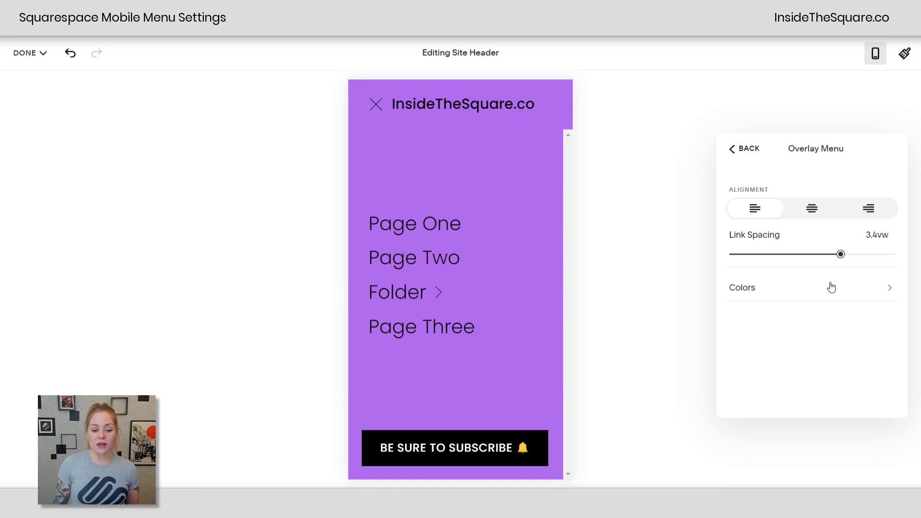
{"action": "left_click", "coordinate": [831, 287]}
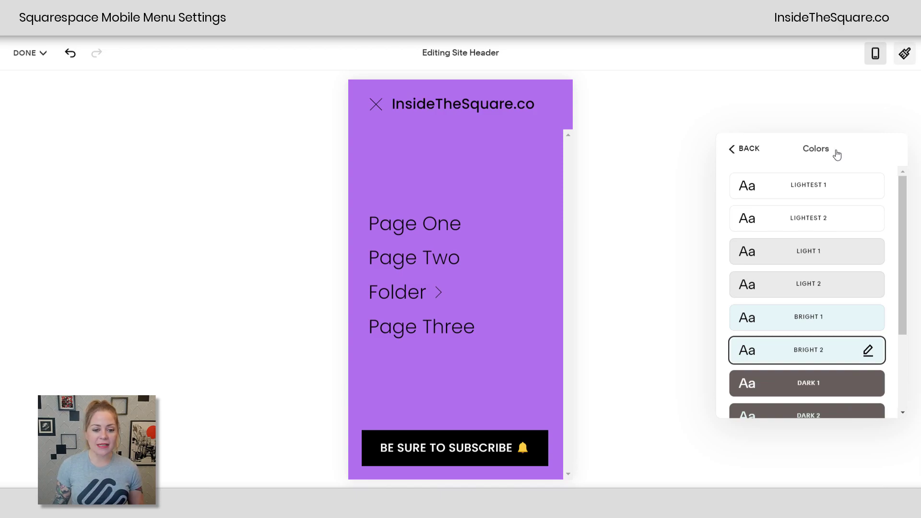
Step: Go to the site-wide colour settings and begin editing the Bright 2 colour theme
{"action": "left_click", "coordinate": [746, 148]}
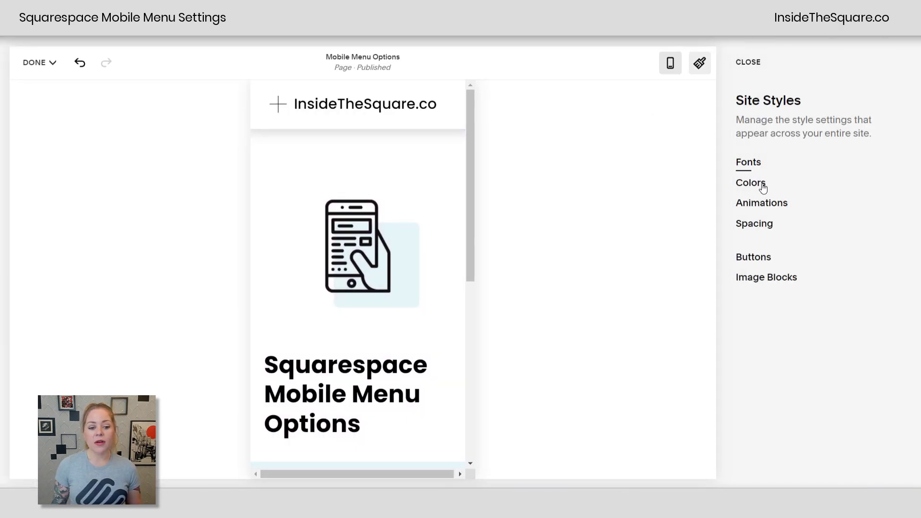
{"action": "left_click", "coordinate": [763, 184]}
{"action": "scroll", "coordinate": [851, 296], "scroll_direction": "down", "scroll_amount": 3}
{"action": "left_click", "coordinate": [875, 366]}
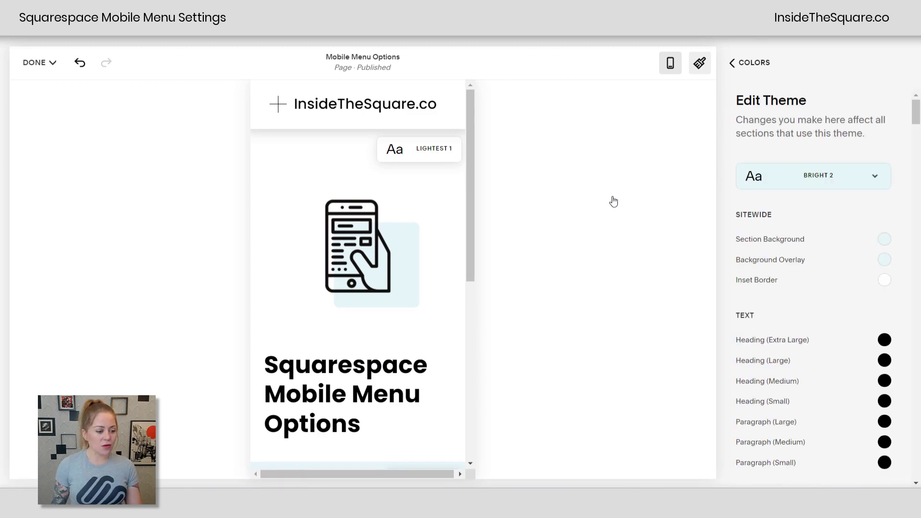
Step: Set the mobile Menu Overlay theme to Bright 2 and save the changes
{"action": "left_click", "coordinate": [277, 107]}
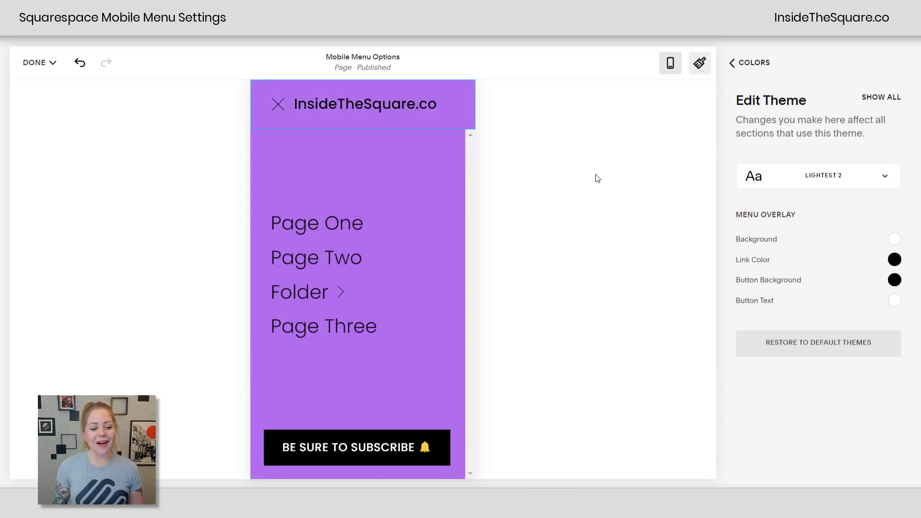
{"action": "left_click_drag", "start_coordinate": [798, 216], "coordinate": [733, 217]}
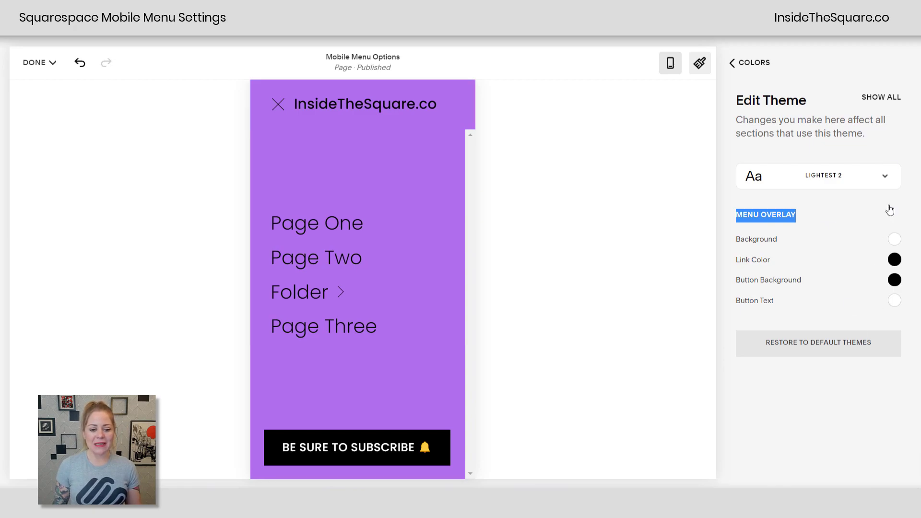
{"action": "left_click", "coordinate": [890, 187]}
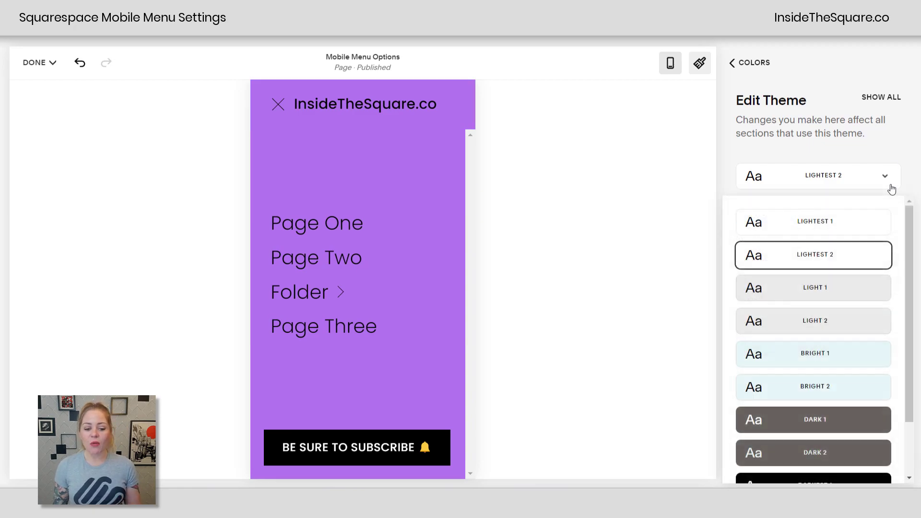
{"action": "left_click", "coordinate": [863, 384]}
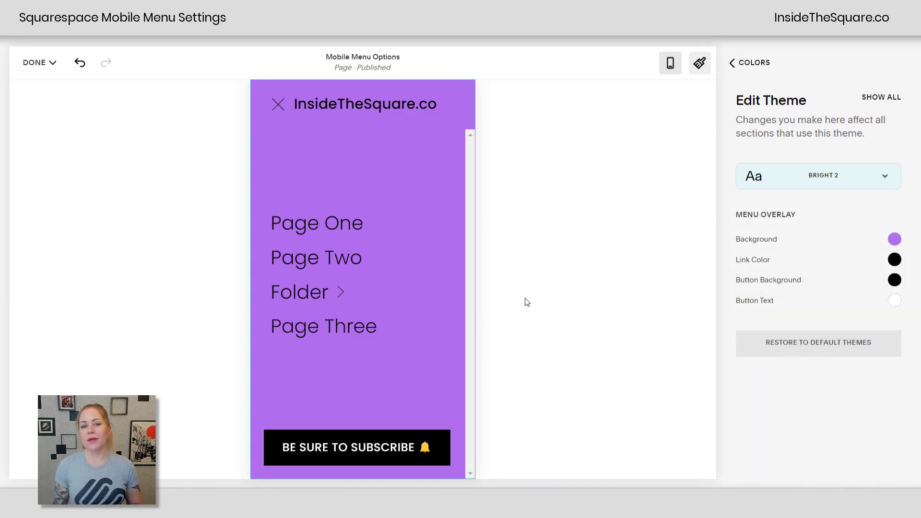
{"action": "left_click", "coordinate": [51, 62]}
{"action": "left_click", "coordinate": [67, 85]}
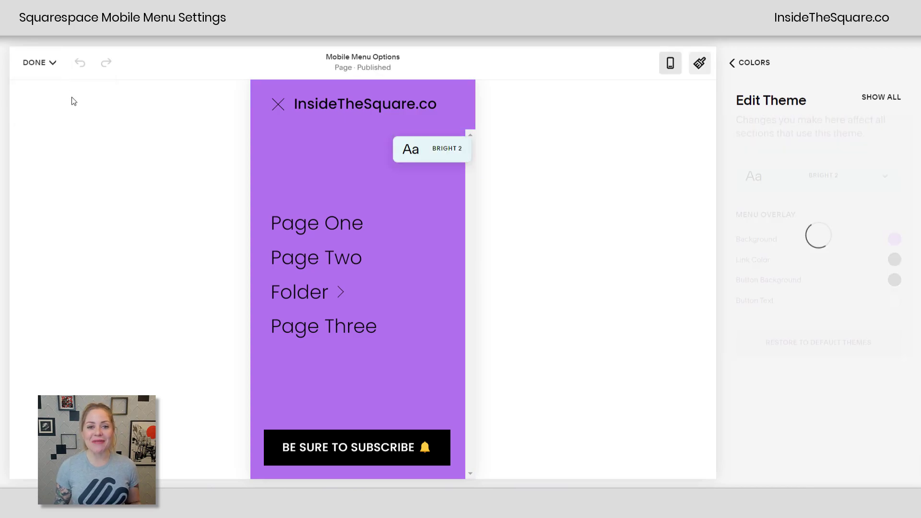